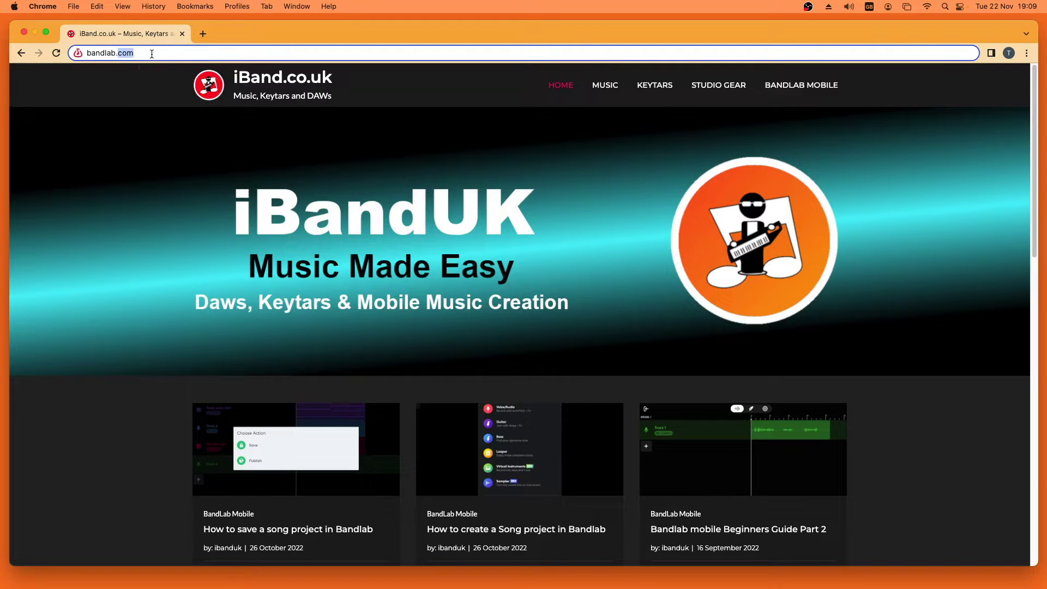
Step: Load bandlab.com and move from its sign-up page to the login form
{"action": "key", "text": "Return"}
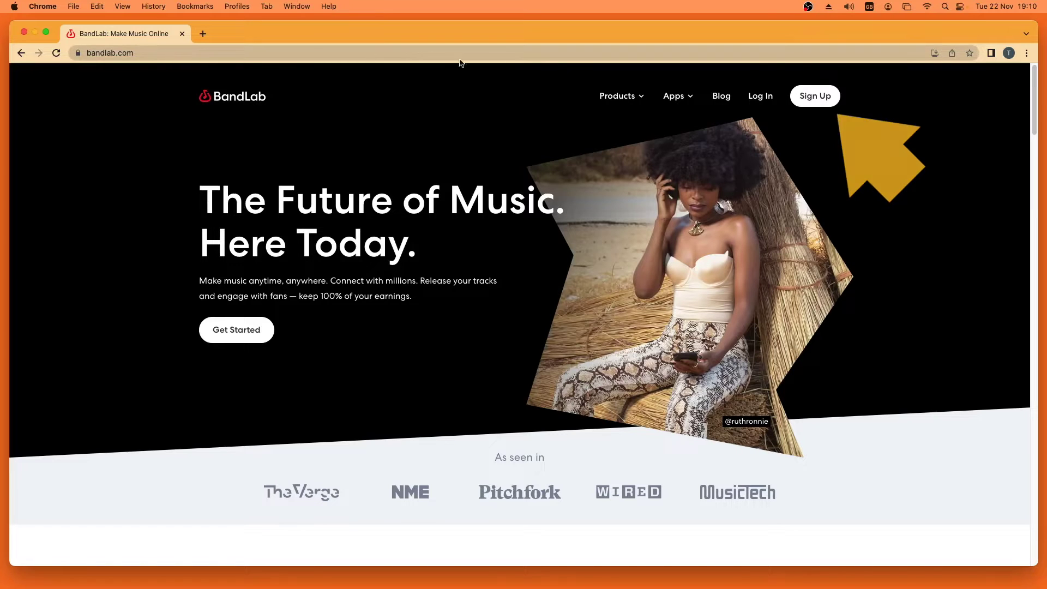
{"action": "left_click", "coordinate": [815, 97]}
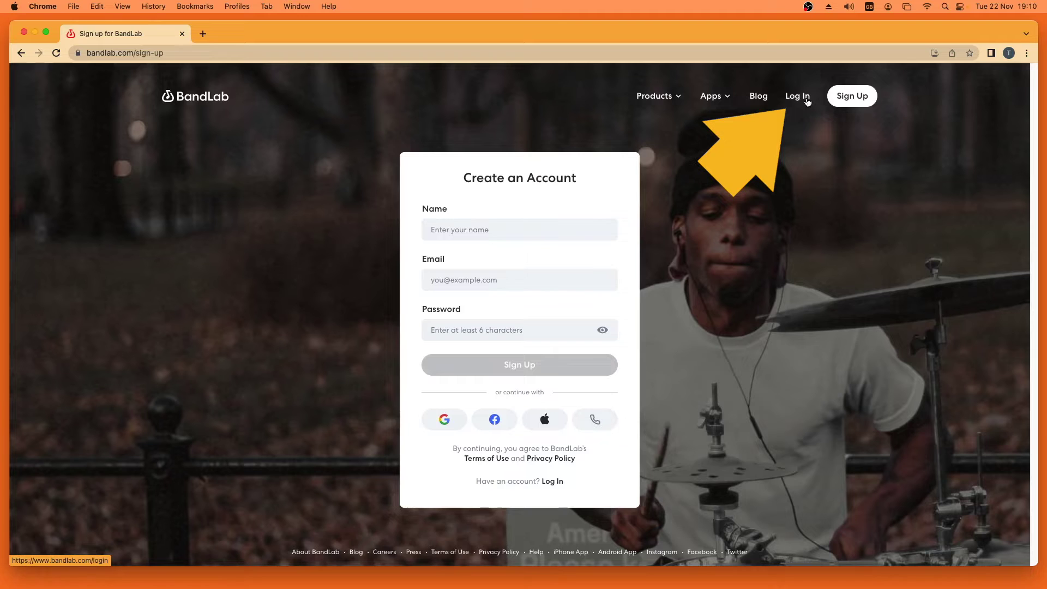
{"action": "left_click", "coordinate": [807, 101]}
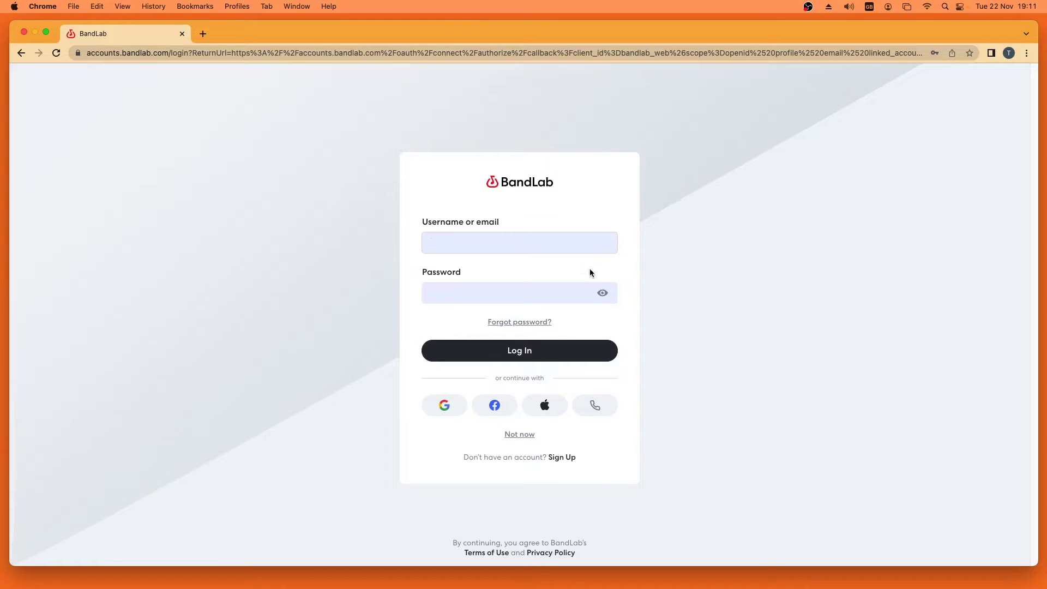
Step: Log in with the saved credentials and bring up the Create menu
{"action": "left_click", "coordinate": [519, 349]}
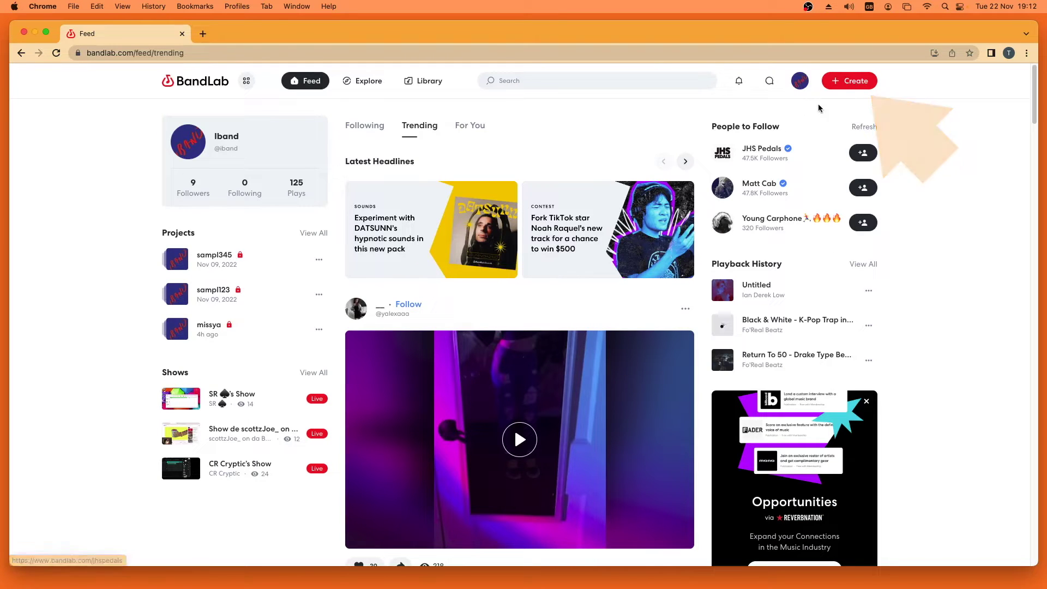
{"action": "left_click", "coordinate": [852, 84]}
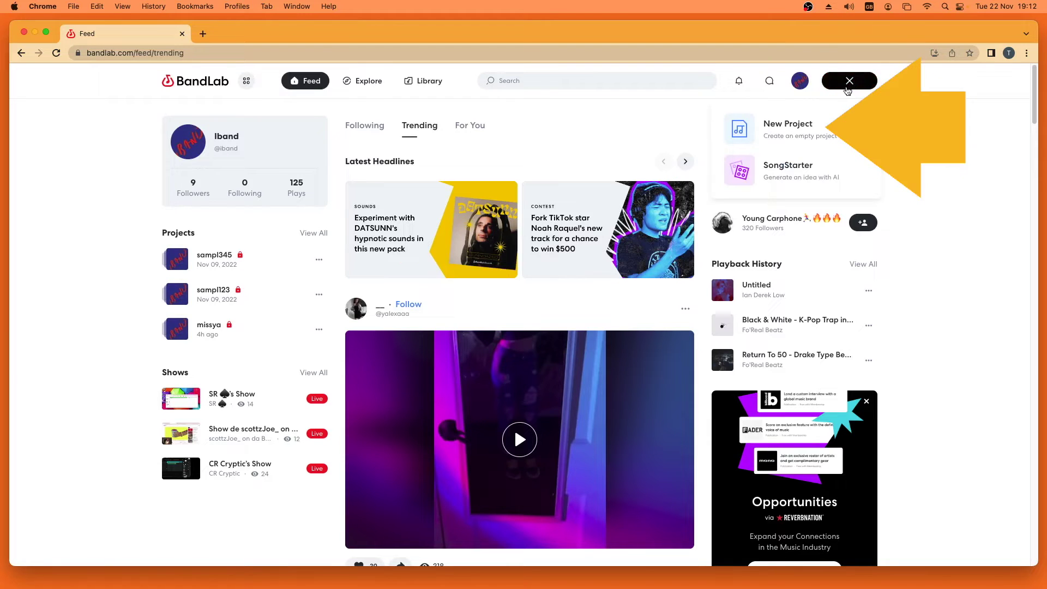
Step: Start a new project with a Grand Piano Instrument track and play a test note
{"action": "left_click", "coordinate": [809, 126]}
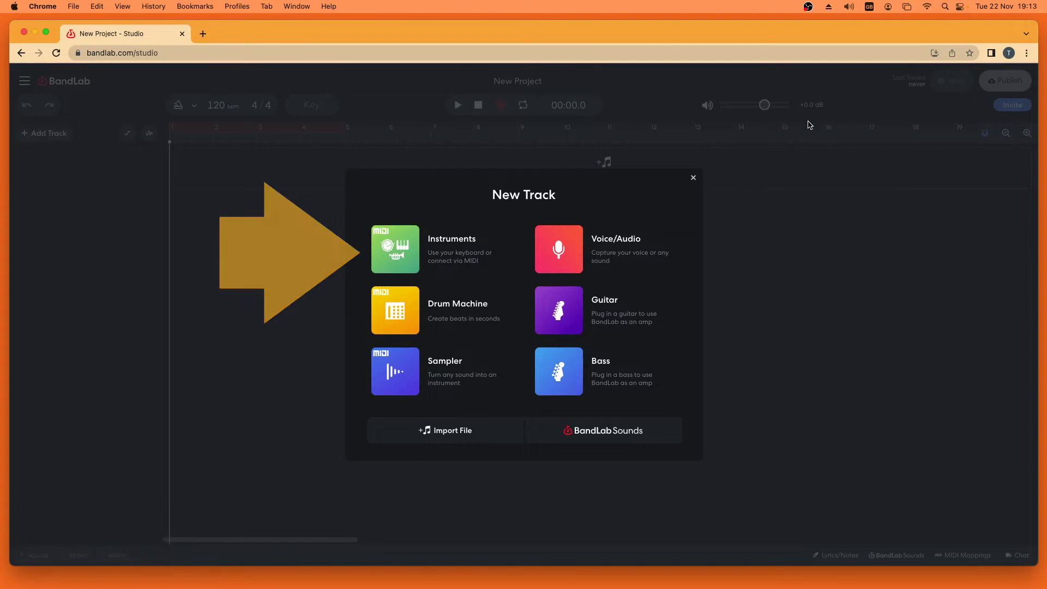
{"action": "left_click", "coordinate": [410, 261]}
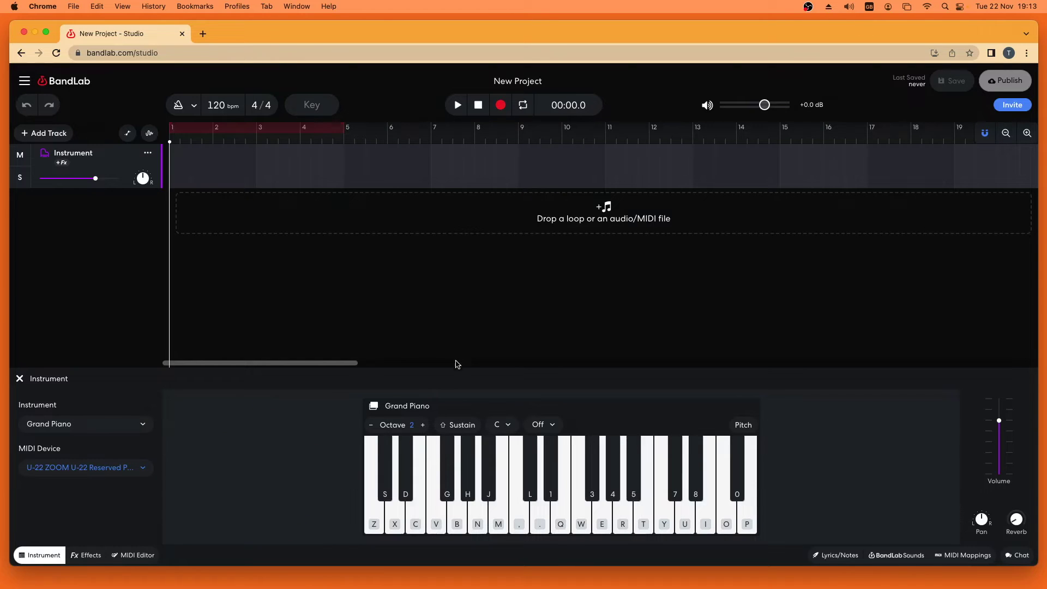
{"action": "left_click", "coordinate": [435, 494]}
Step: Play a few test notes with the Grand Piano sound
{"action": "left_click", "coordinate": [435, 495]}
{"action": "left_click", "coordinate": [478, 504]}
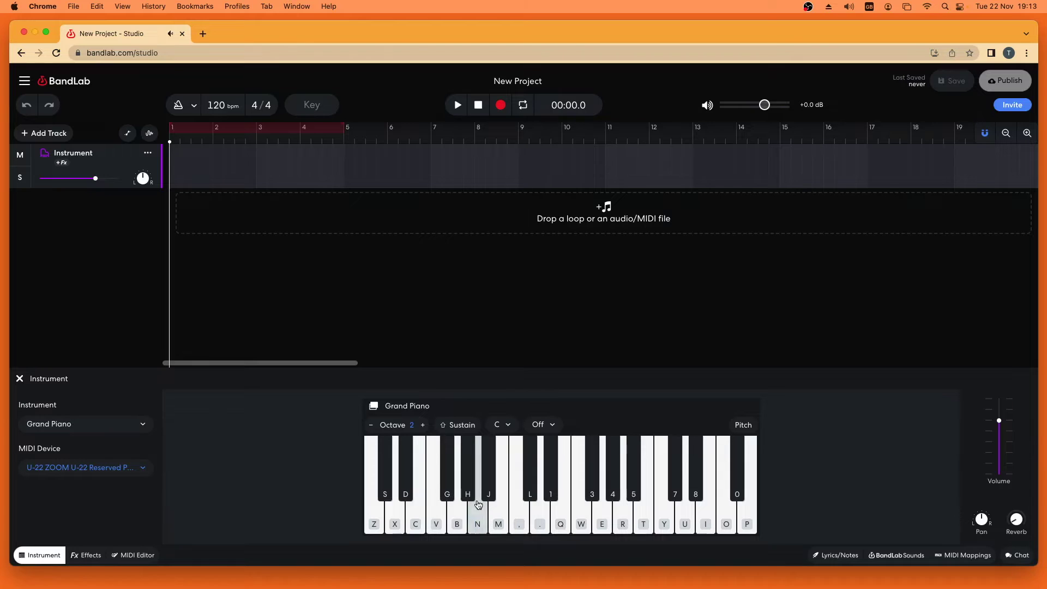
{"action": "left_click", "coordinate": [479, 504]}
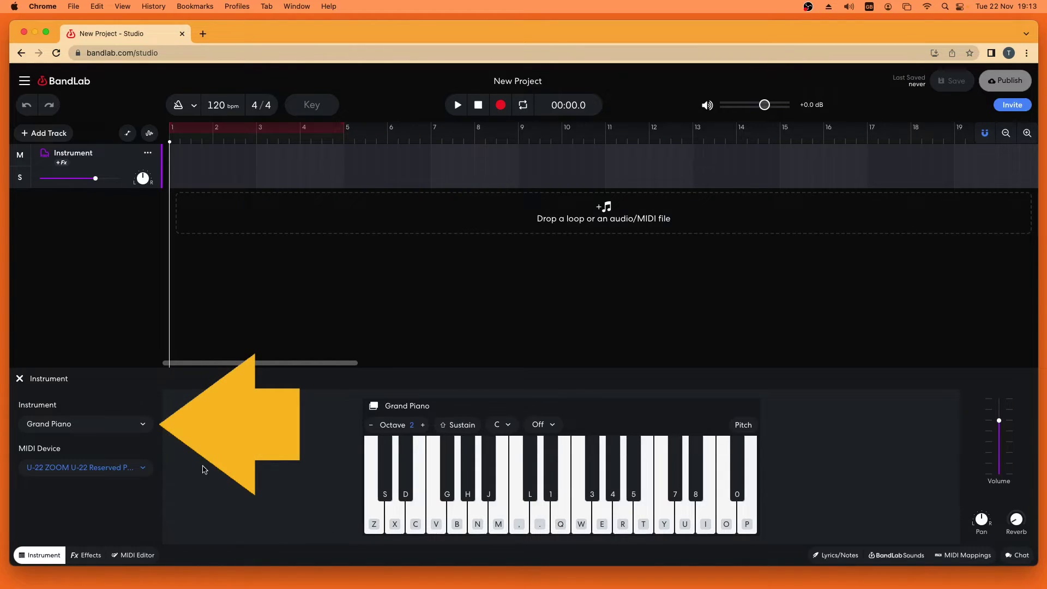
Step: Switch the instrument to '62 P-Bass under Electric Basses and test two notes
{"action": "left_click", "coordinate": [143, 427]}
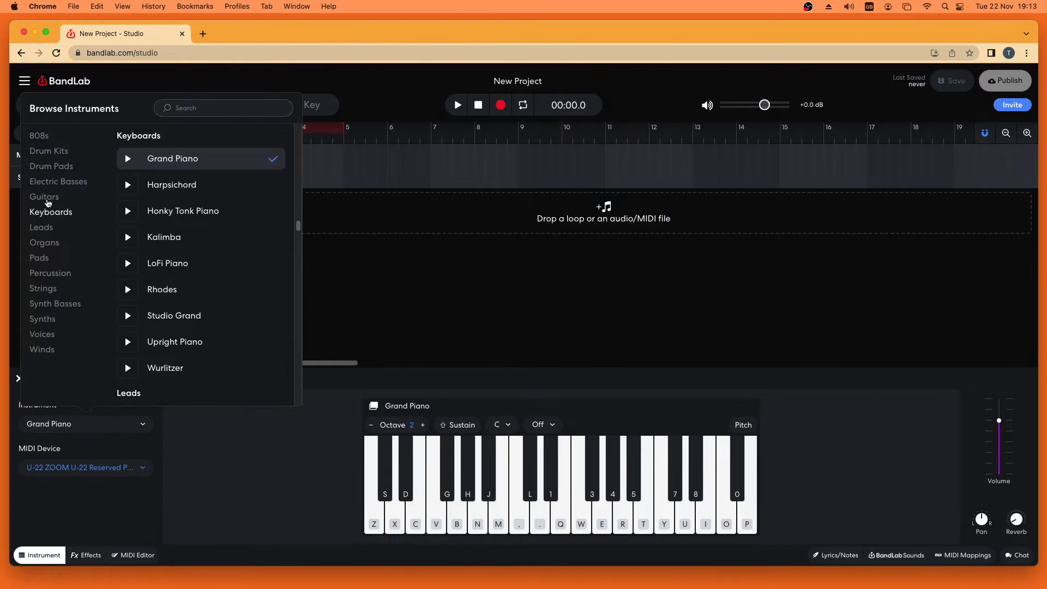
{"action": "left_click", "coordinate": [48, 183]}
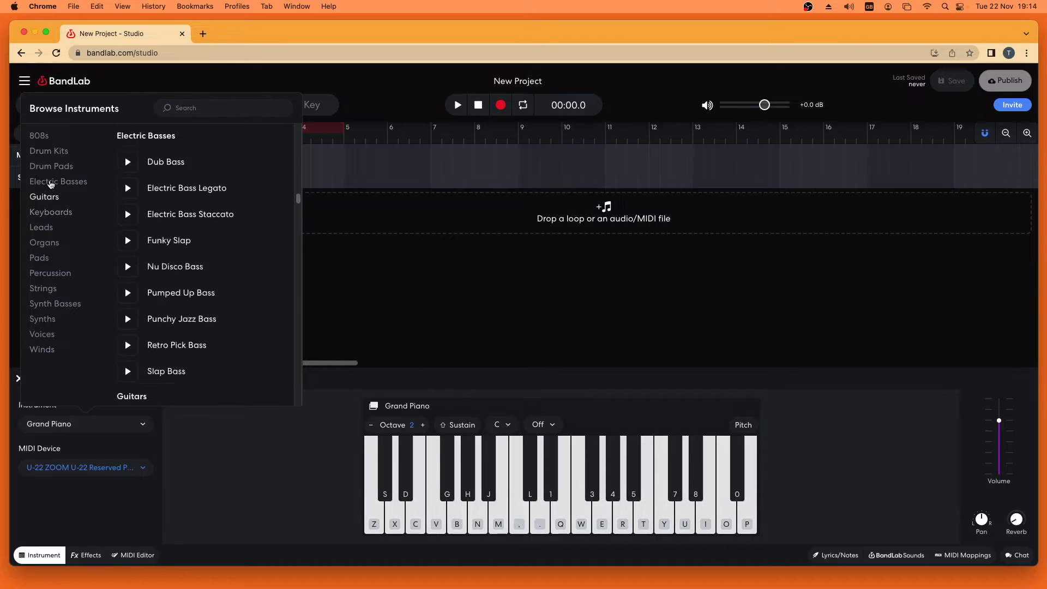
{"action": "left_click", "coordinate": [170, 159]}
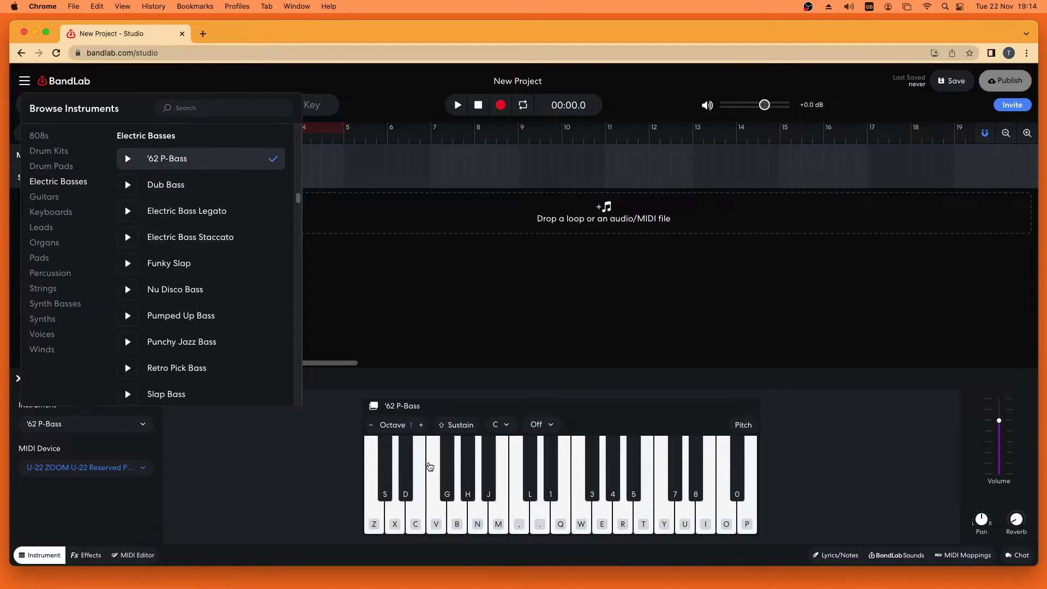
{"action": "left_click", "coordinate": [462, 515]}
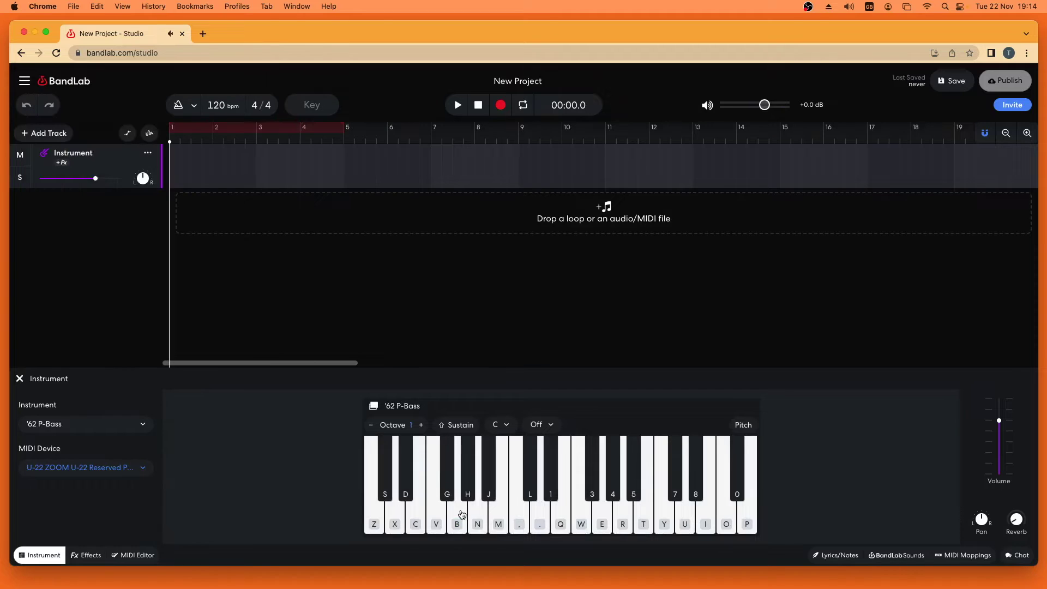
{"action": "left_click", "coordinate": [462, 514]}
Step: Record a three-note bass take on the B, N and V keys, then stop
{"action": "left_click", "coordinate": [501, 106]}
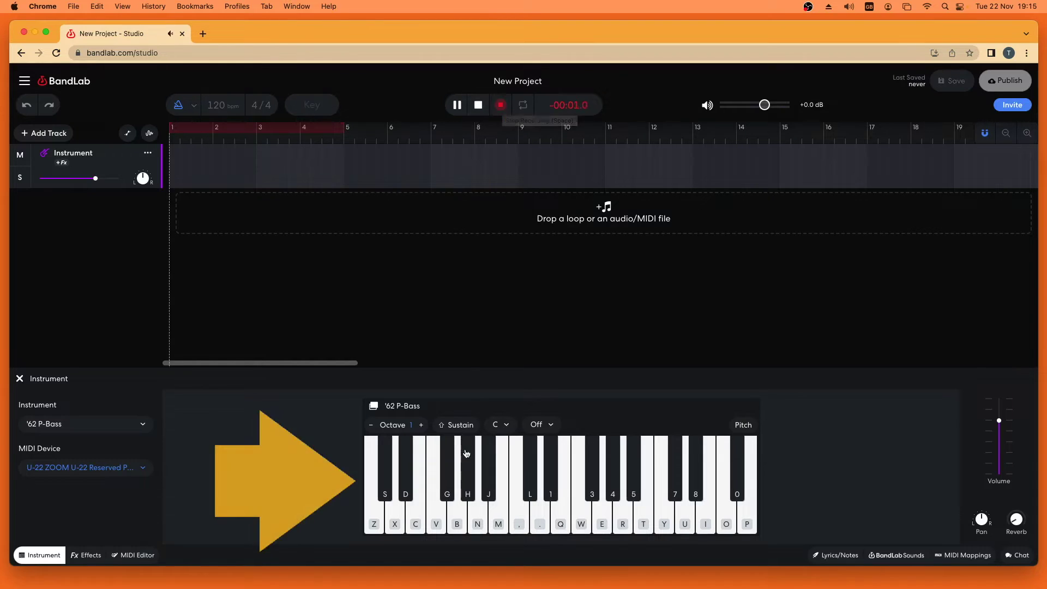
{"action": "left_click", "coordinate": [457, 526]}
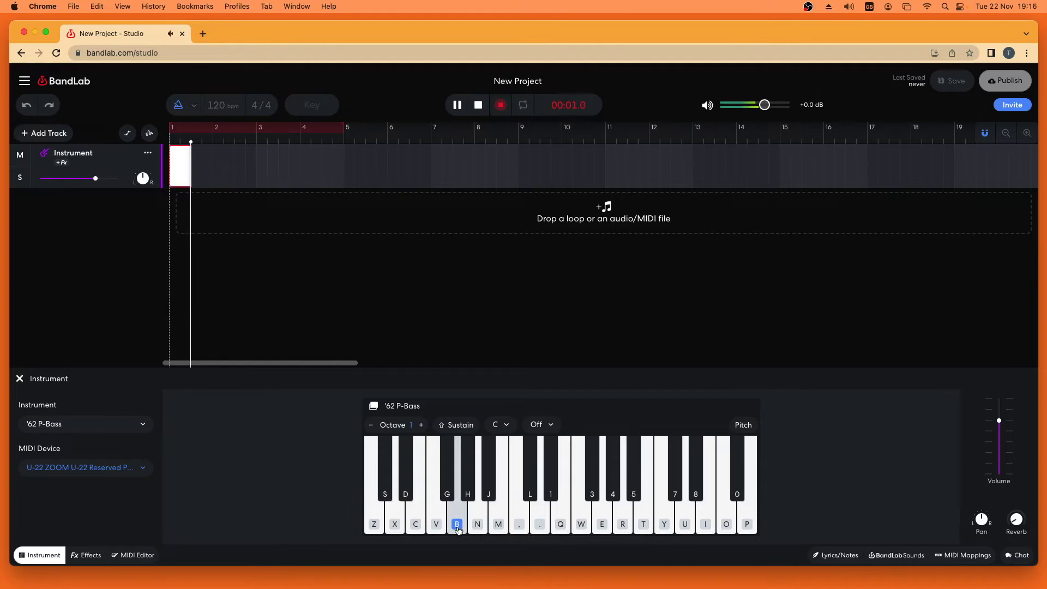
{"action": "left_click", "coordinate": [477, 524]}
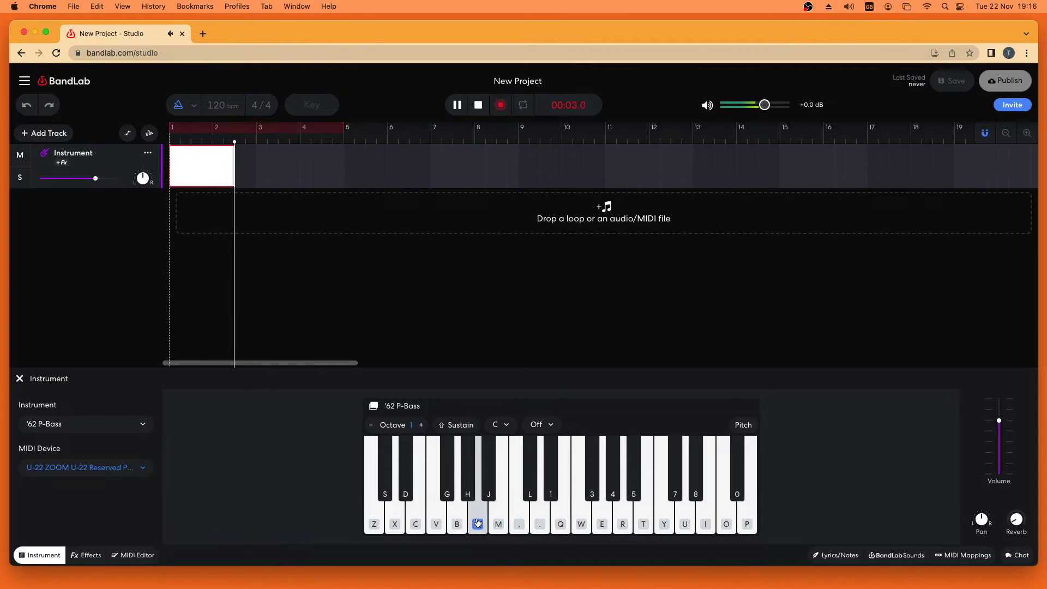
{"action": "left_click", "coordinate": [437, 523]}
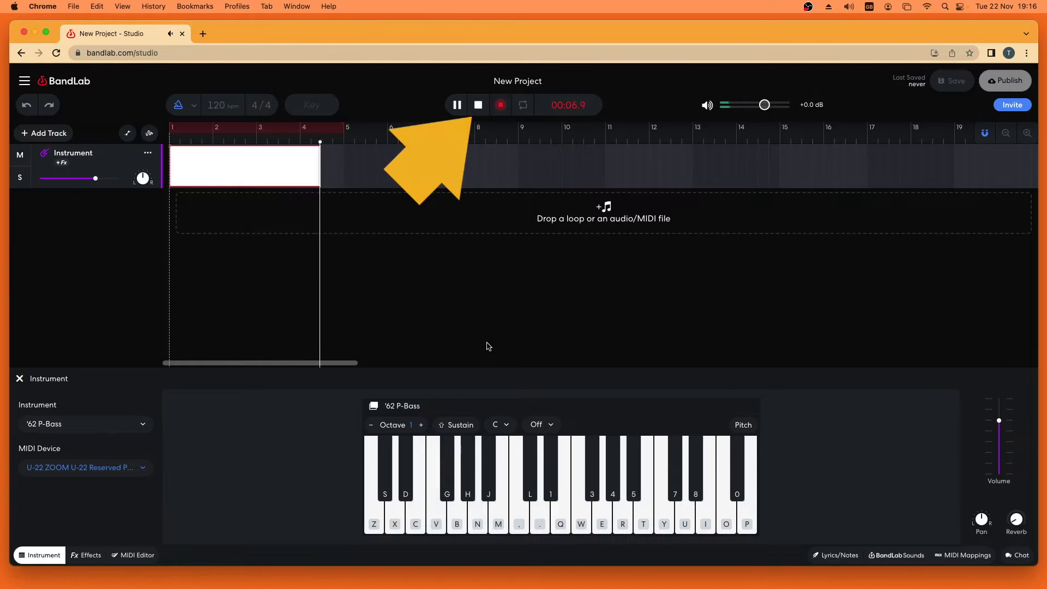
{"action": "left_click", "coordinate": [479, 106]}
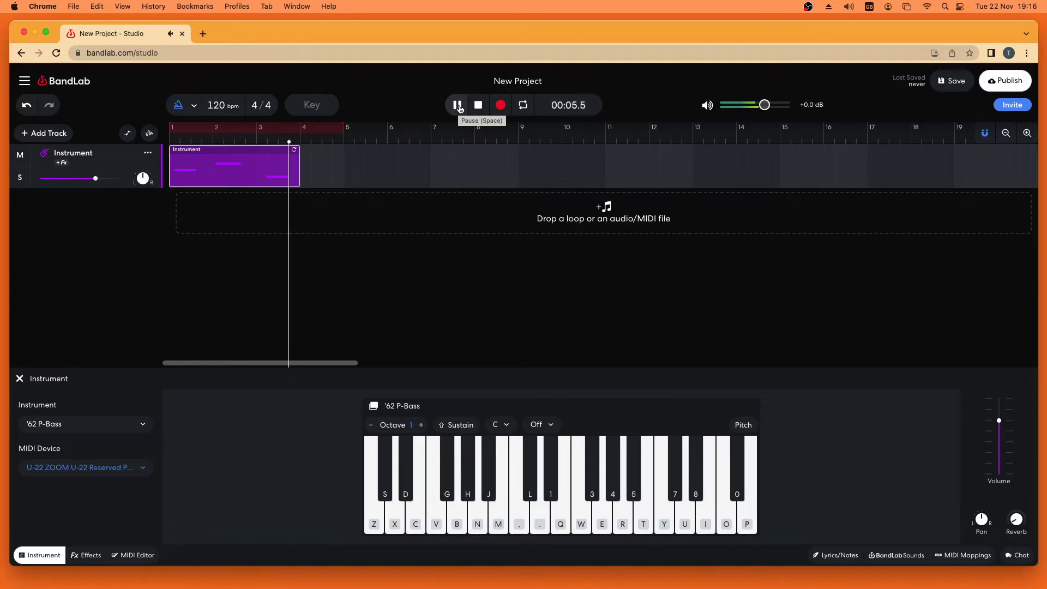
Step: Listen back to the recorded bass clip, then open it in the MIDI Editor
{"action": "left_click", "coordinate": [478, 106]}
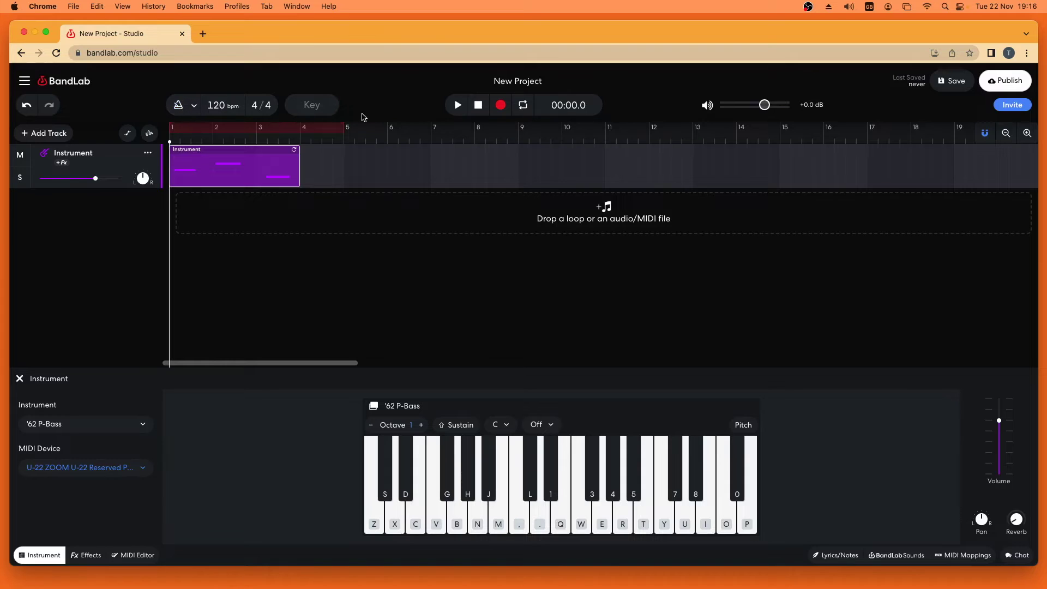
{"action": "left_click", "coordinate": [458, 106]}
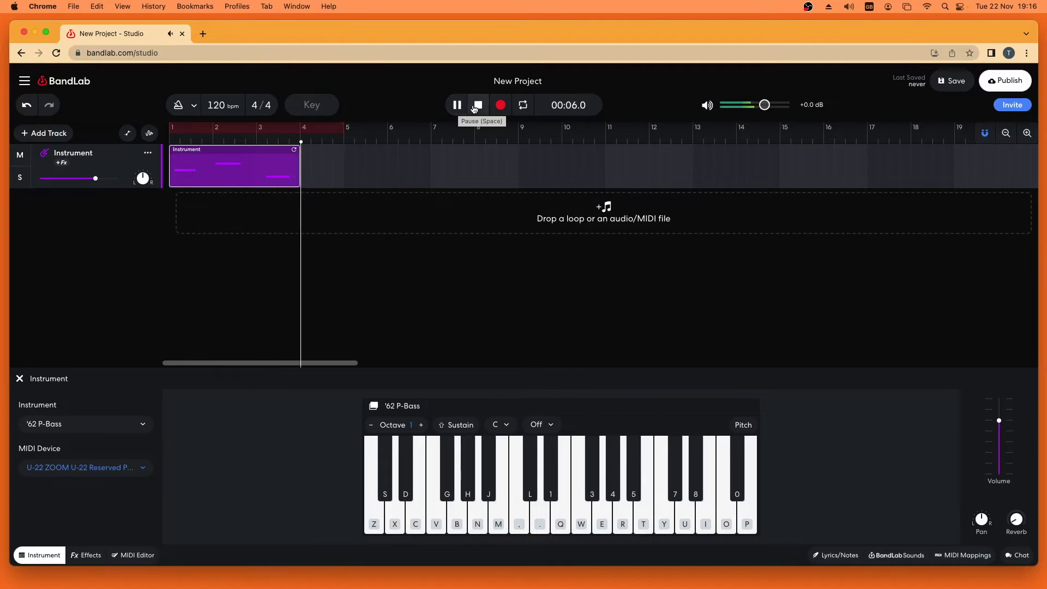
{"action": "left_click", "coordinate": [477, 108]}
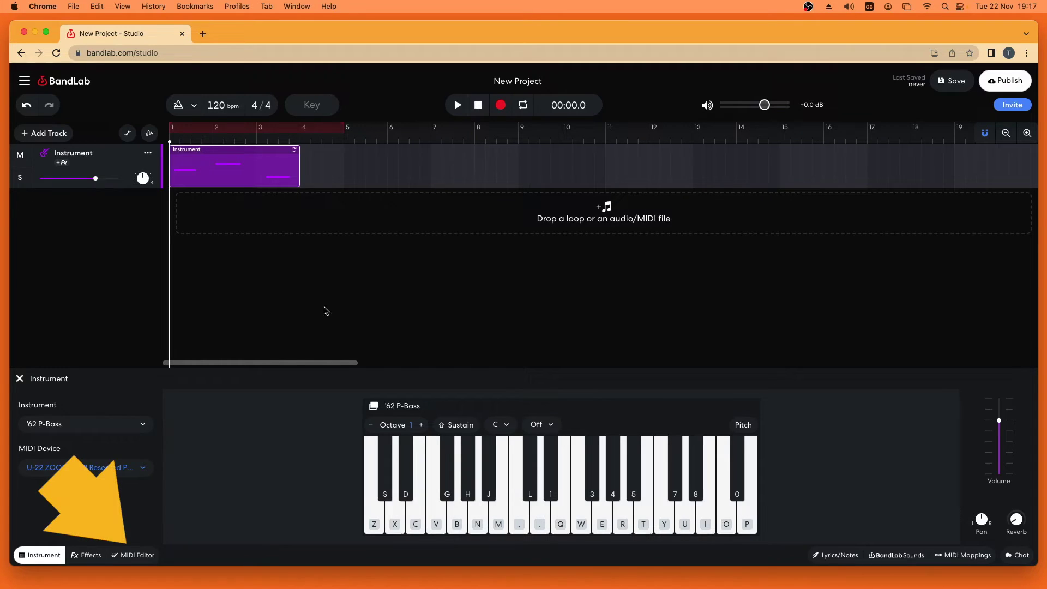
{"action": "left_click", "coordinate": [141, 557]}
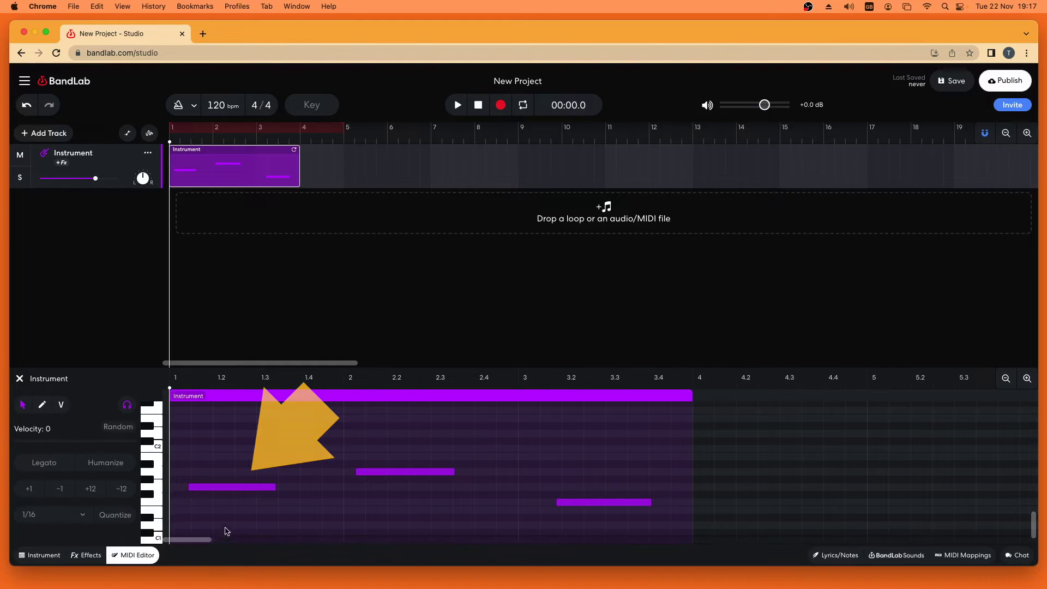
Step: Move the first note to the clip start and shift the second and last notes earlier
{"action": "left_click", "coordinate": [228, 487]}
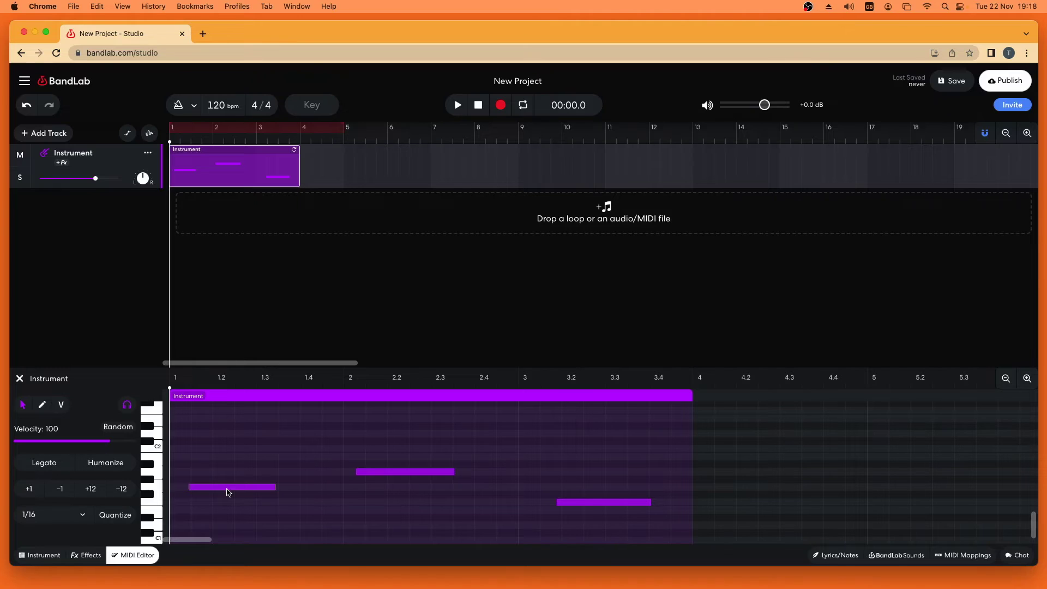
{"action": "left_click_drag", "start_coordinate": [227, 493], "coordinate": [216, 492]}
{"action": "left_click_drag", "start_coordinate": [401, 476], "coordinate": [395, 476]}
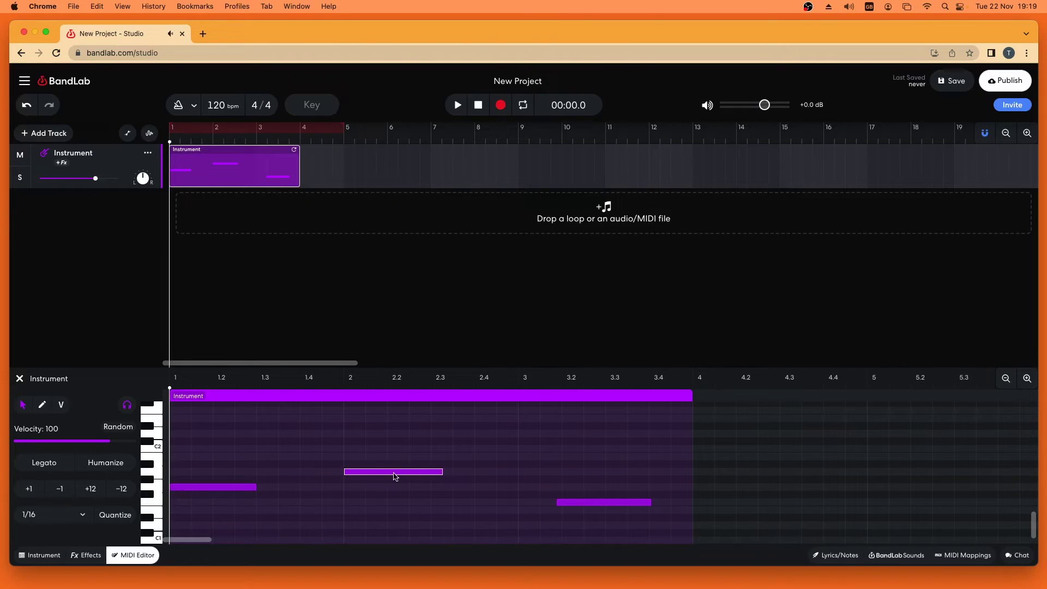
{"action": "left_click", "coordinate": [589, 504]}
{"action": "left_click_drag", "start_coordinate": [589, 505], "coordinate": [560, 509]}
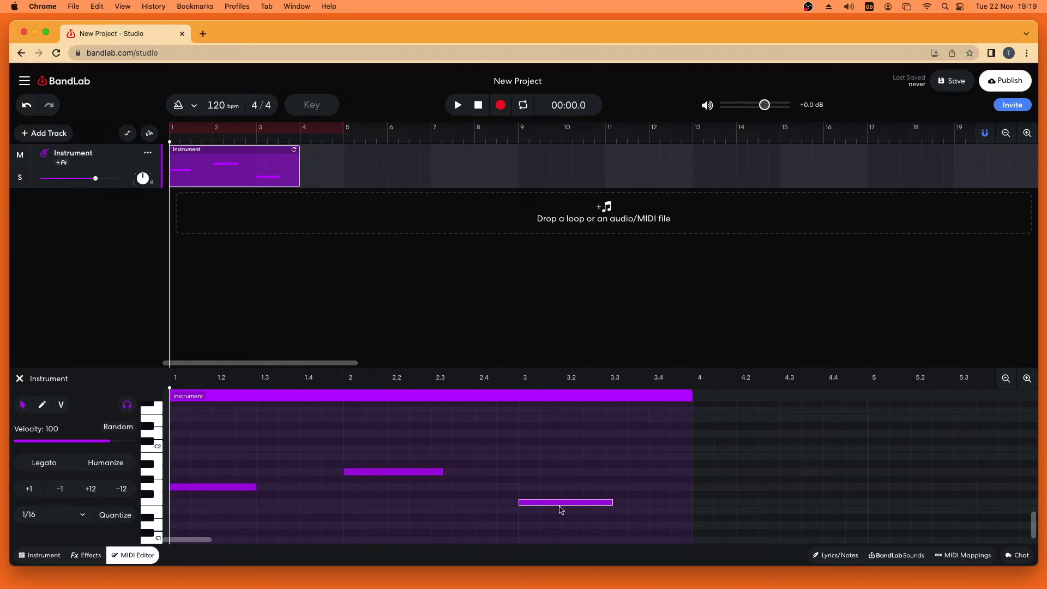
Step: Raise the last note two semitones, then add and delete a short note near beat 3
{"action": "left_click", "coordinate": [559, 502]}
{"action": "mouse_move", "coordinate": [559, 502]}
{"action": "left_mouse_down"}
{"action": "mouse_move", "coordinate": [559, 493]}
{"action": "mouse_move", "coordinate": [558, 506]}
{"action": "left_mouse_up"}
{"action": "double_click", "coordinate": [524, 443]}
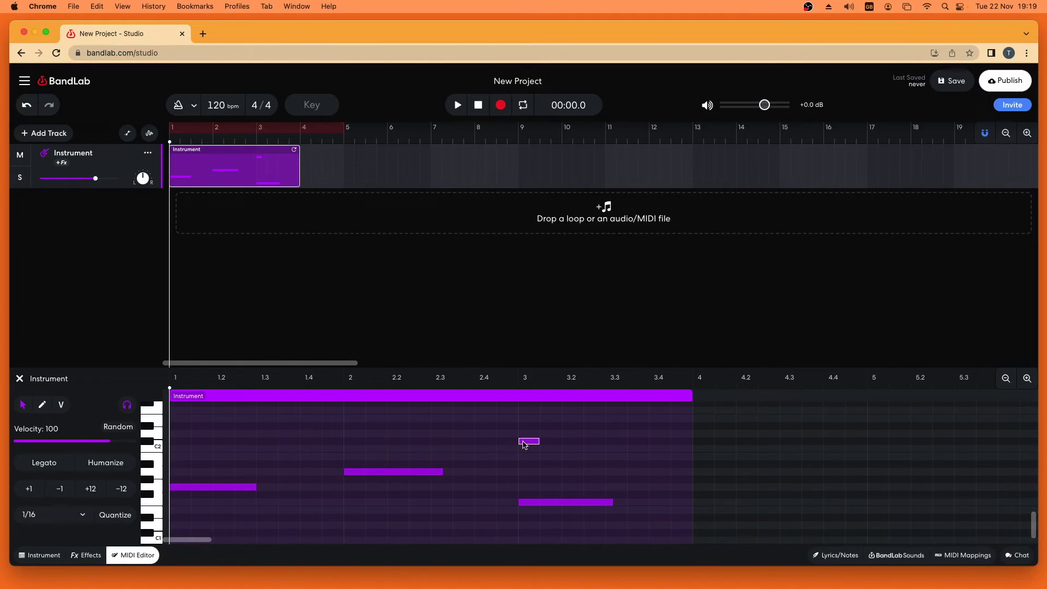
{"action": "double_click", "coordinate": [524, 442]}
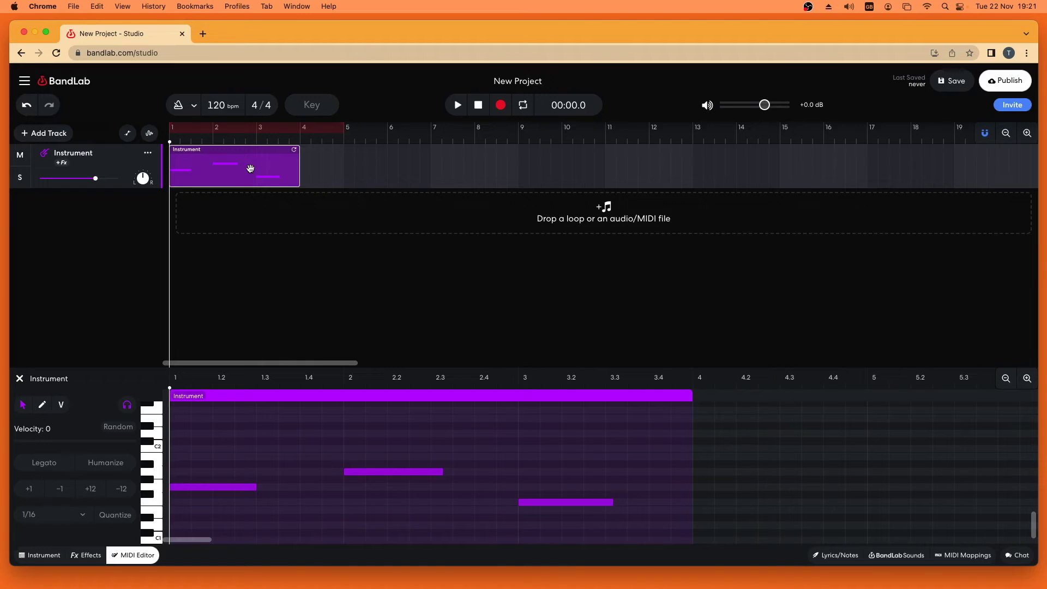
Step: Slide the Instrument clip toward bar 2, cut it, then undo to restore it
{"action": "left_click_drag", "start_coordinate": [250, 169], "coordinate": [261, 168]}
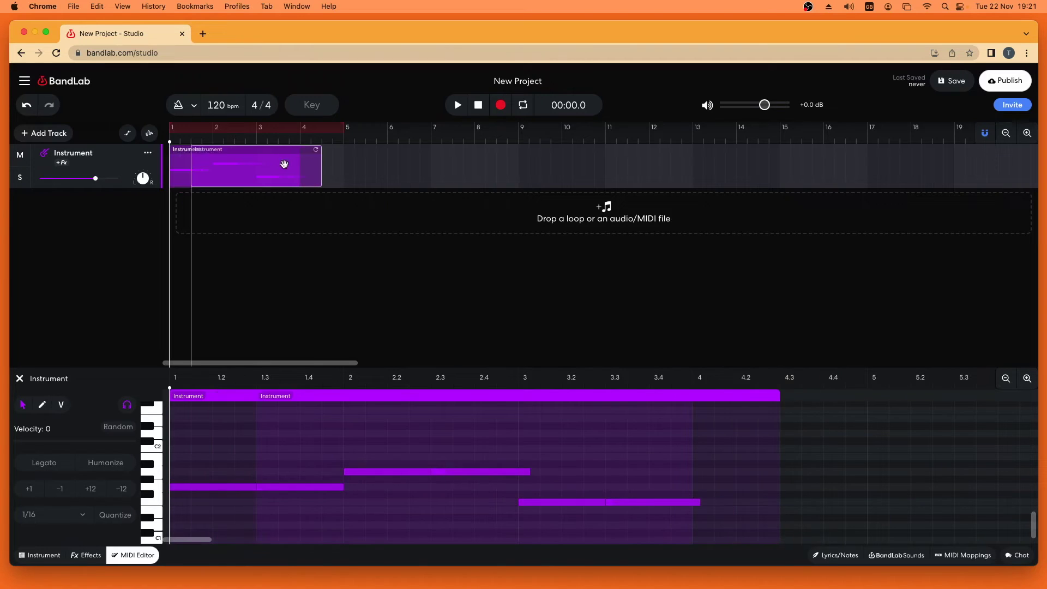
{"action": "left_click_drag", "start_coordinate": [284, 164], "coordinate": [253, 172]}
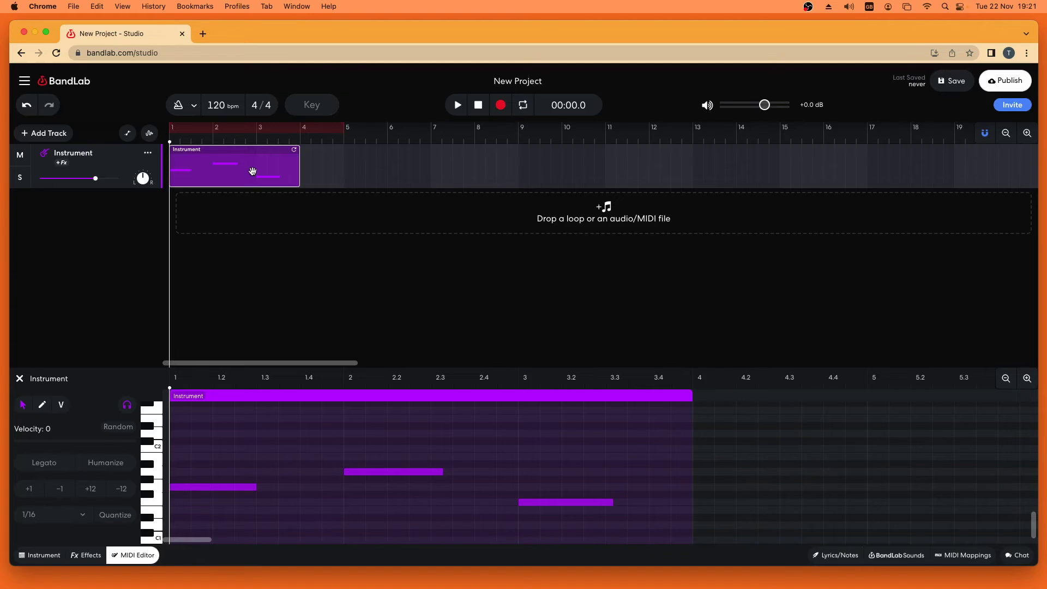
{"action": "right_click", "coordinate": [252, 171]}
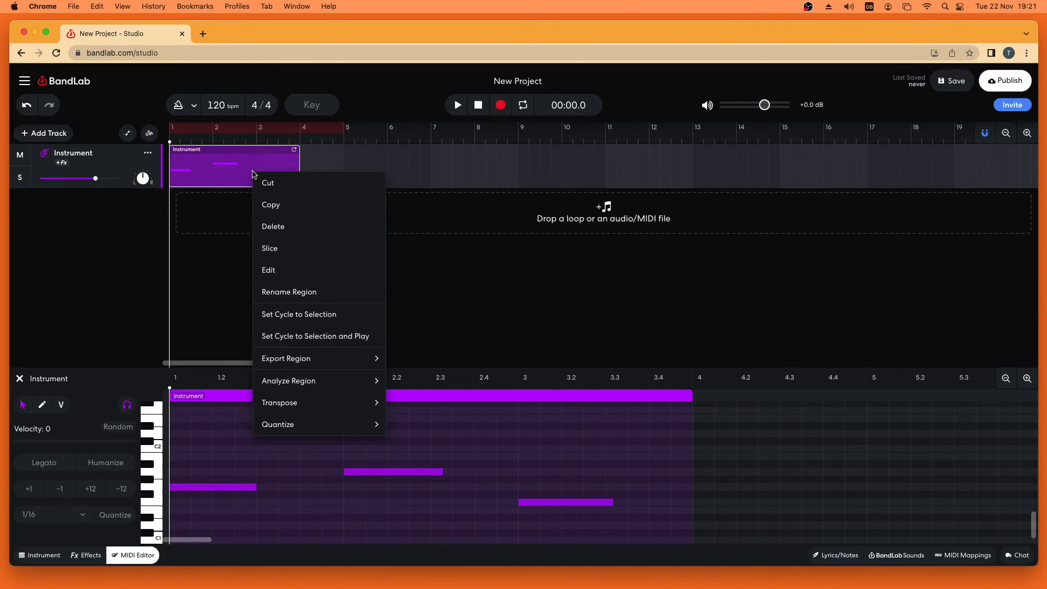
{"action": "left_click", "coordinate": [264, 183]}
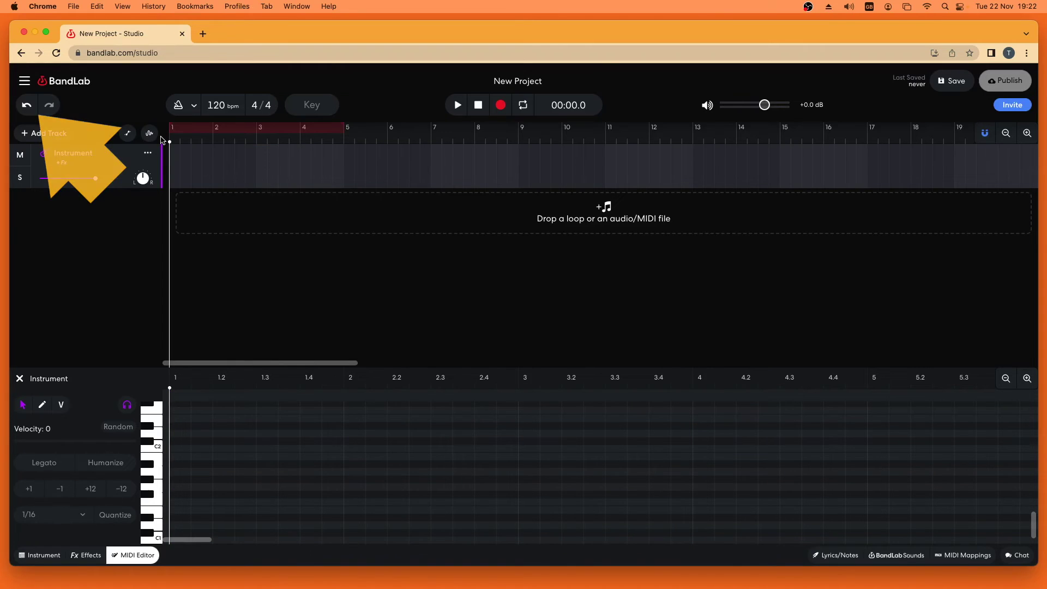
{"action": "left_click", "coordinate": [26, 106]}
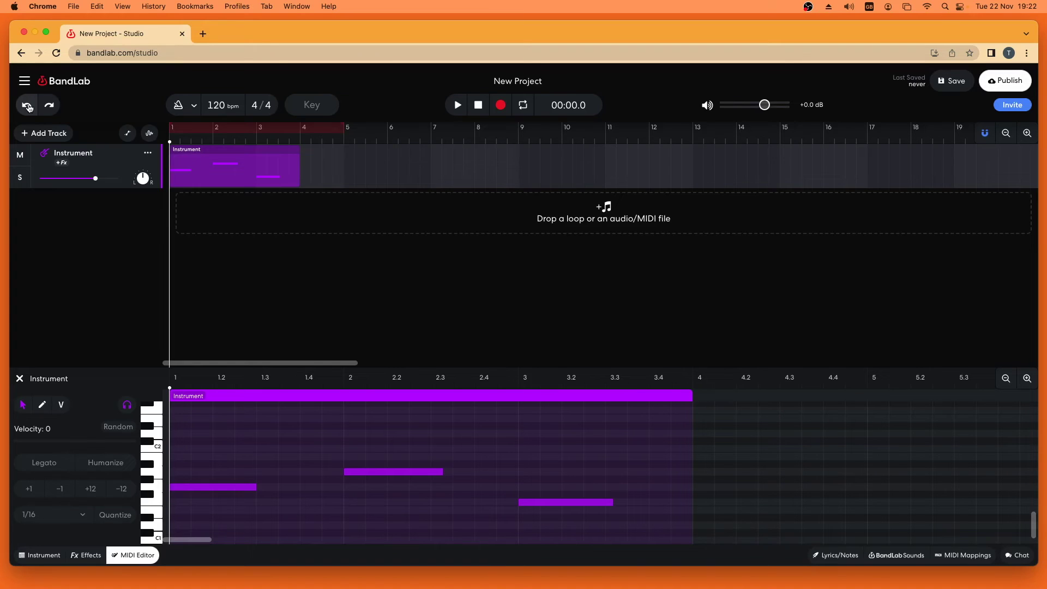
Step: Add a Voice/Audio track with input Default - ZOOM U-22 Driver on Channel 1
{"action": "left_click", "coordinate": [39, 134]}
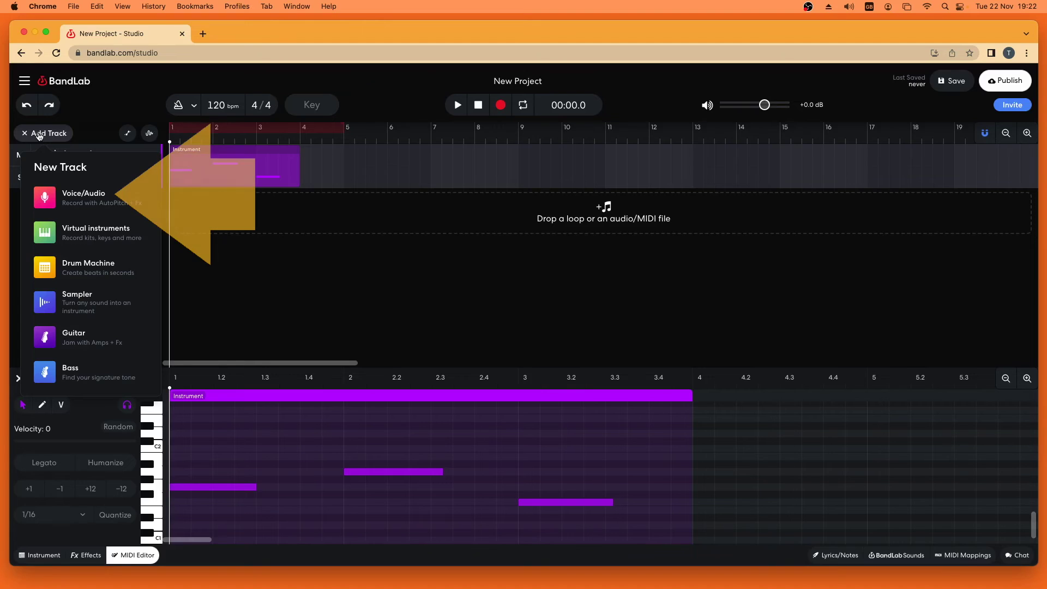
{"action": "left_click", "coordinate": [96, 195]}
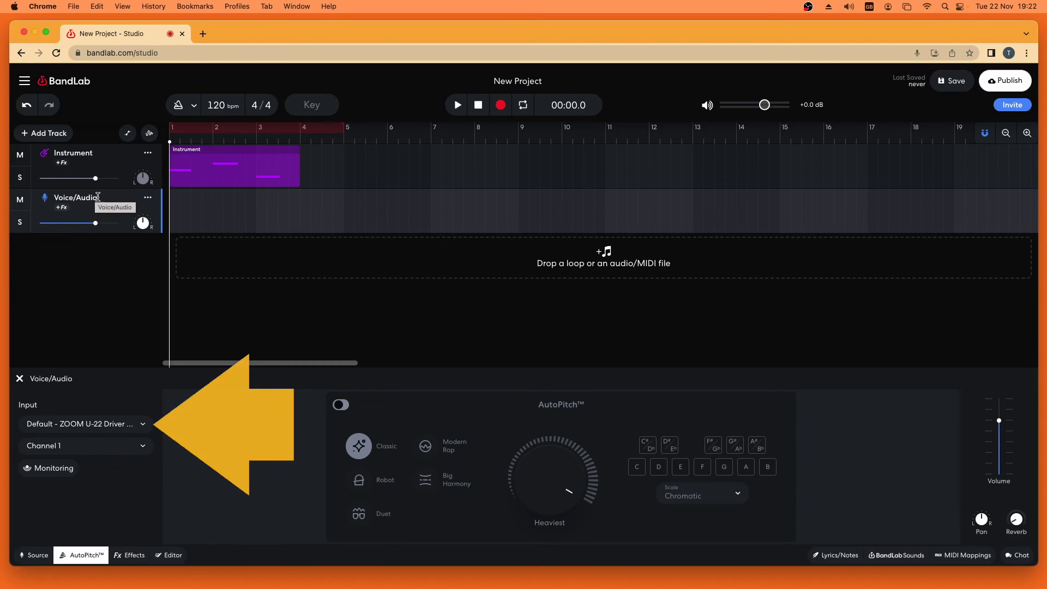
{"action": "left_click", "coordinate": [144, 425]}
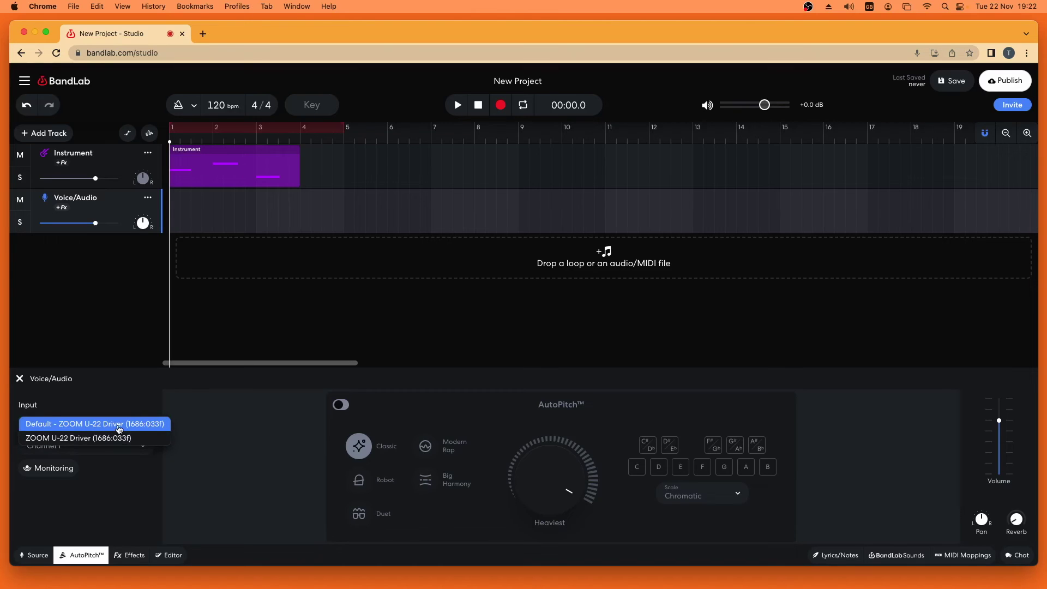
{"action": "left_click", "coordinate": [119, 425]}
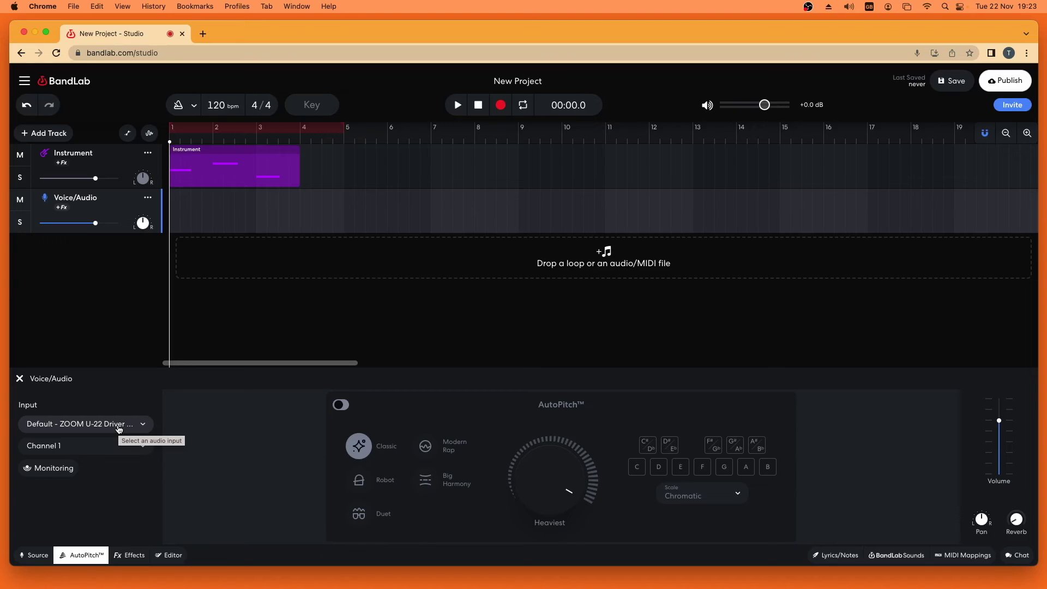
{"action": "left_click", "coordinate": [140, 447]}
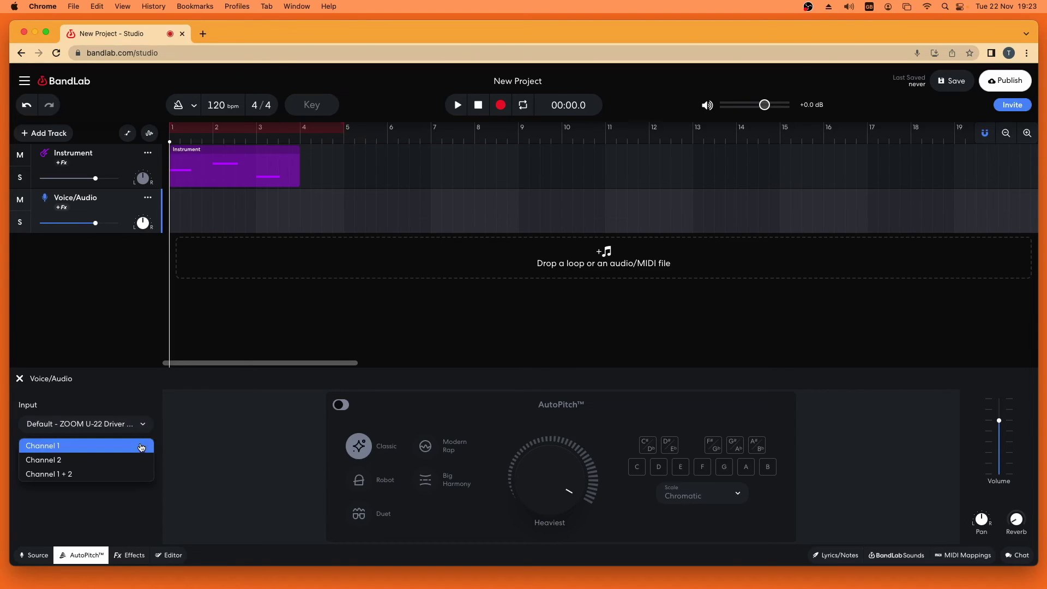
{"action": "left_click", "coordinate": [106, 448]}
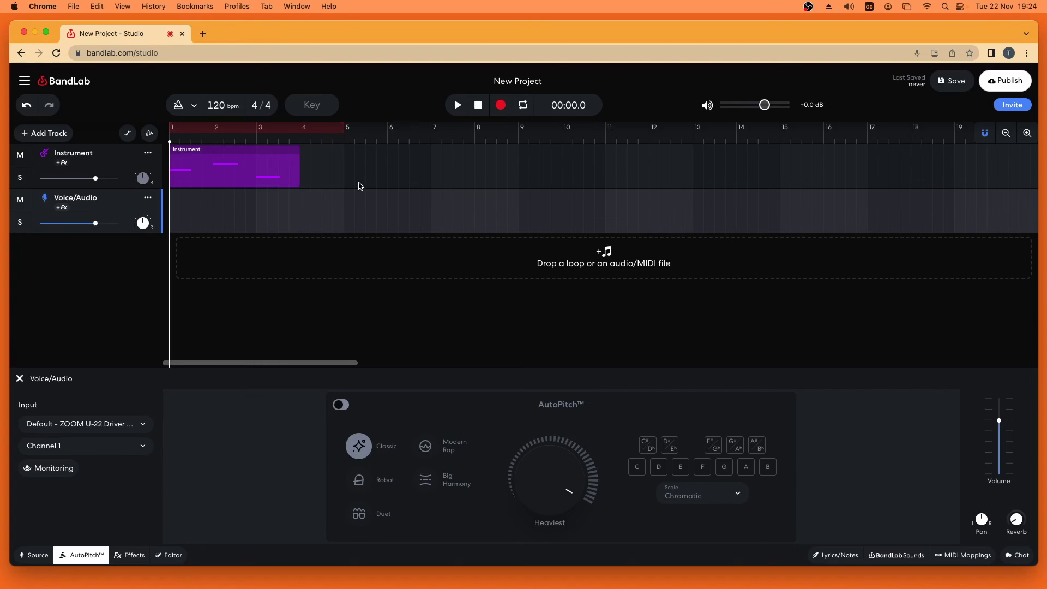
Step: Record an 'Audio record' clip about six bars long on the Voice/Audio track
{"action": "left_click", "coordinate": [501, 106]}
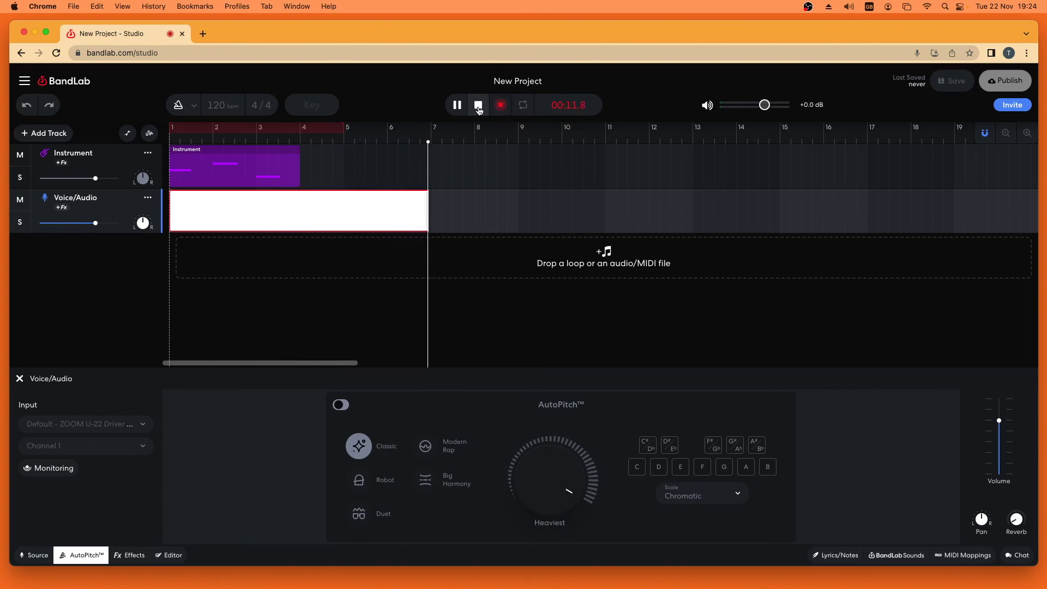
{"action": "left_click", "coordinate": [479, 110]}
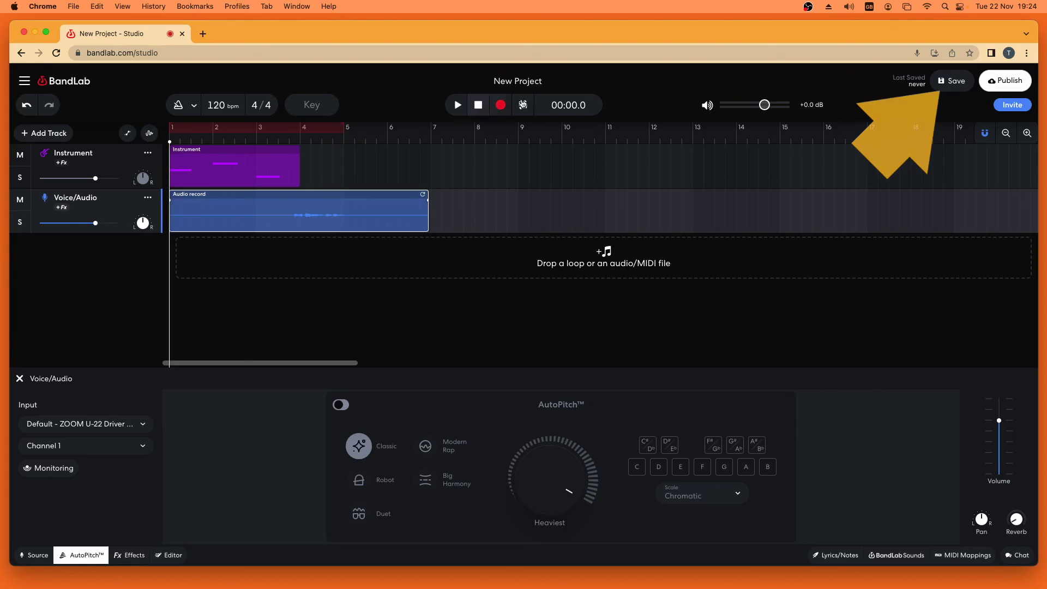
Step: Save the project, leave the studio, and open the saved New Project from the Feed's Projects list
{"action": "left_click", "coordinate": [953, 88]}
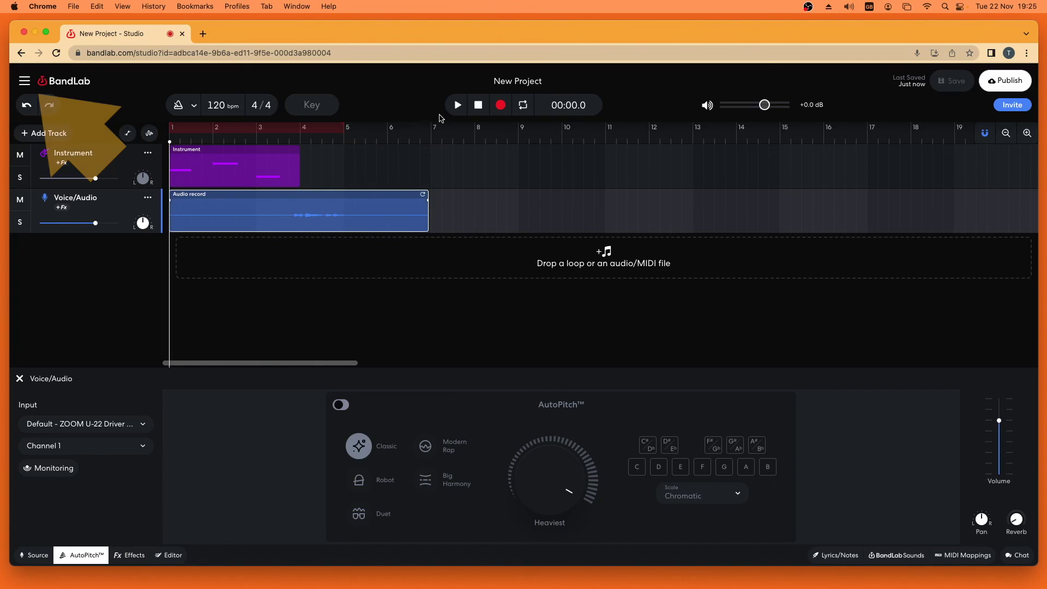
{"action": "left_click", "coordinate": [24, 81]}
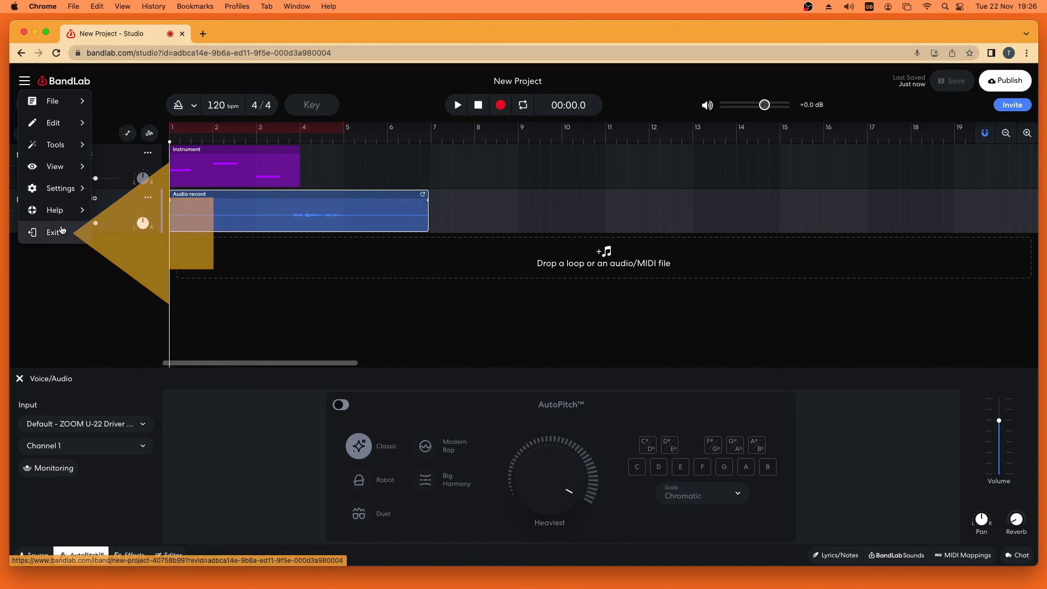
{"action": "key", "text": "Escape"}
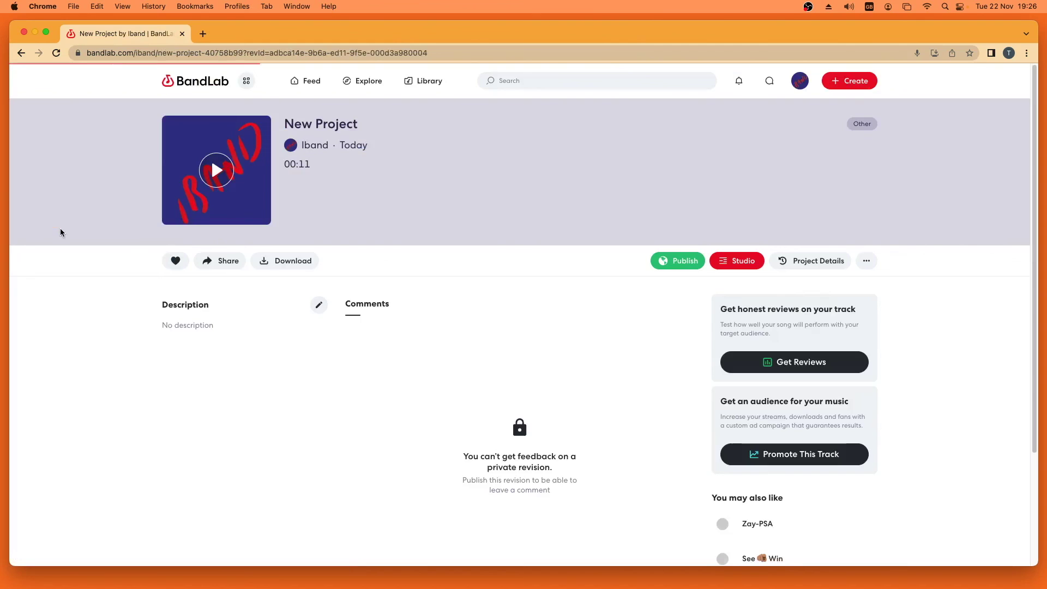
{"action": "left_click", "coordinate": [203, 85]}
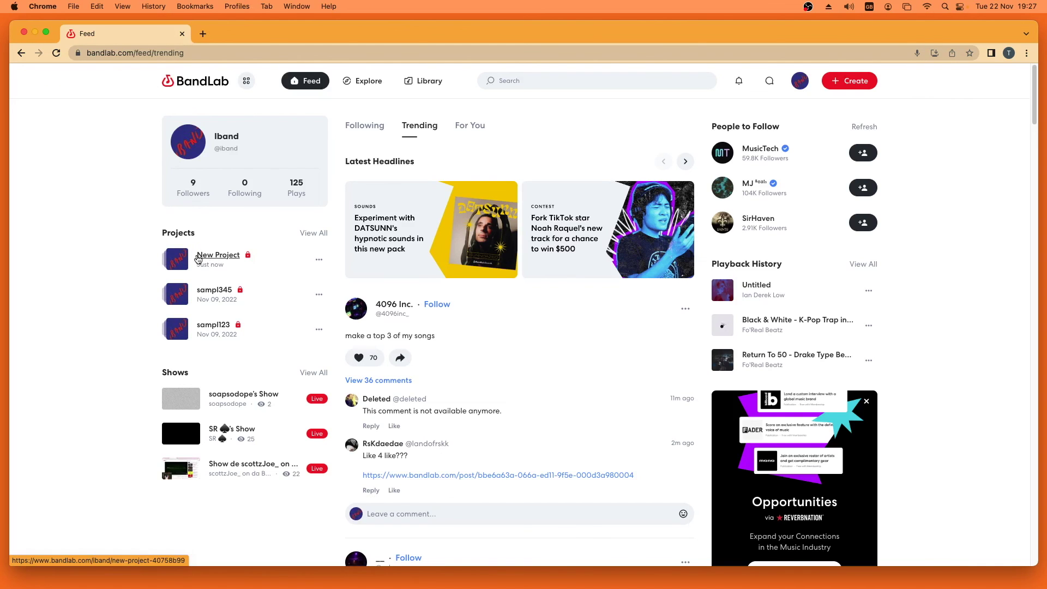
{"action": "left_click", "coordinate": [205, 258]}
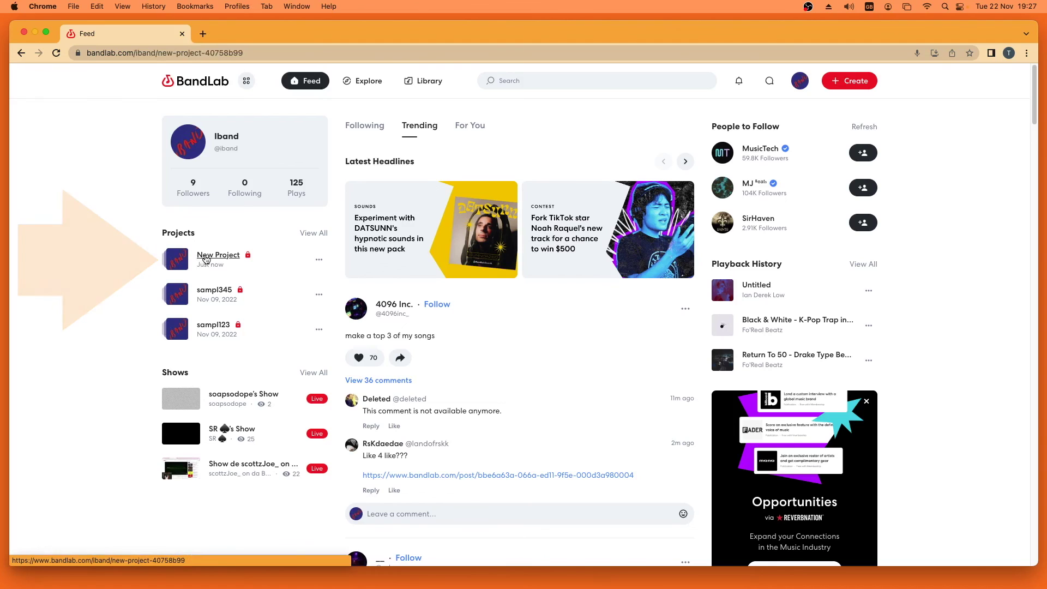